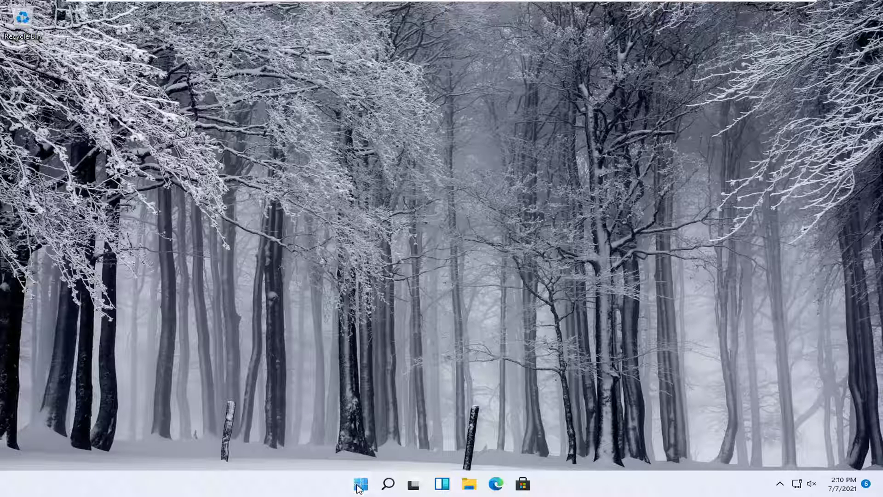
- Open the Printers & scanners page under Bluetooth & devices in Settings
{"action": "right_click", "coordinate": [361, 484]}
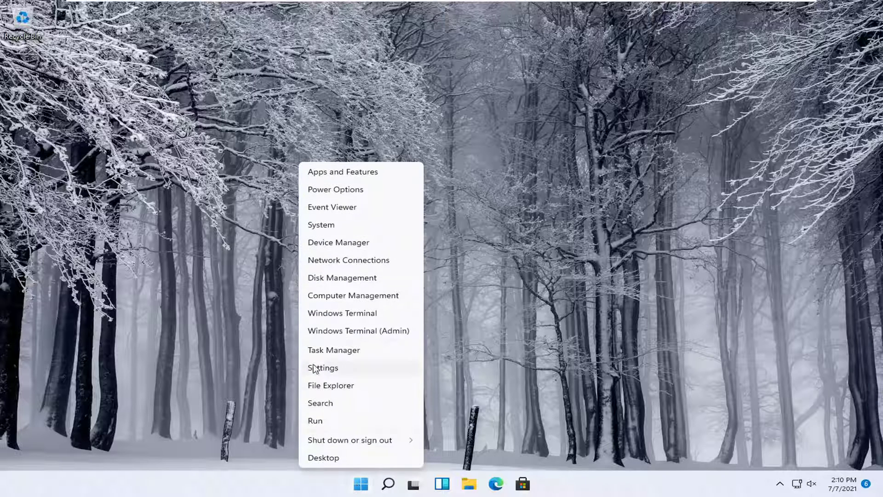
{"action": "left_click", "coordinate": [323, 376]}
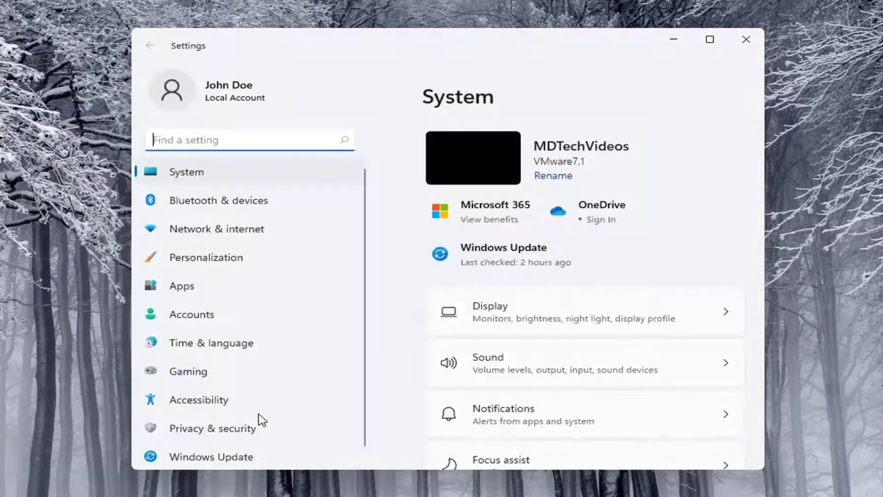
{"action": "left_click", "coordinate": [263, 202]}
{"action": "scroll", "coordinate": [531, 297], "scroll_direction": "down", "scroll_amount": 1}
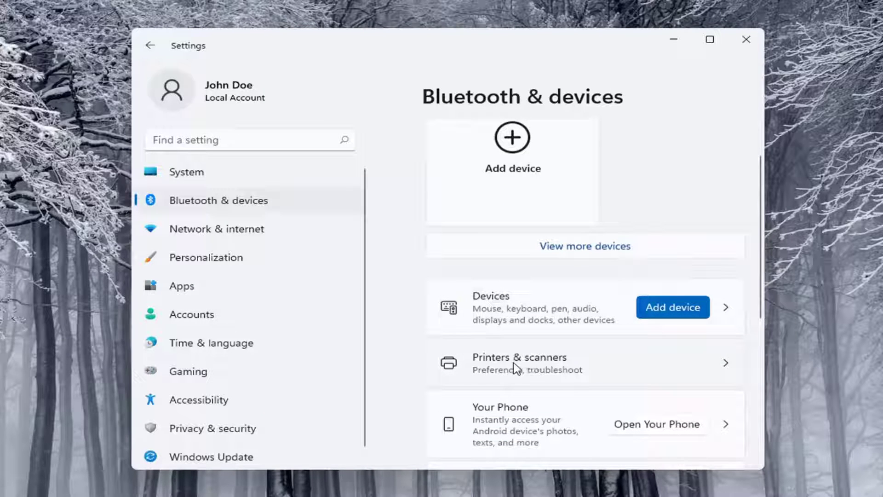
{"action": "left_click", "coordinate": [553, 364]}
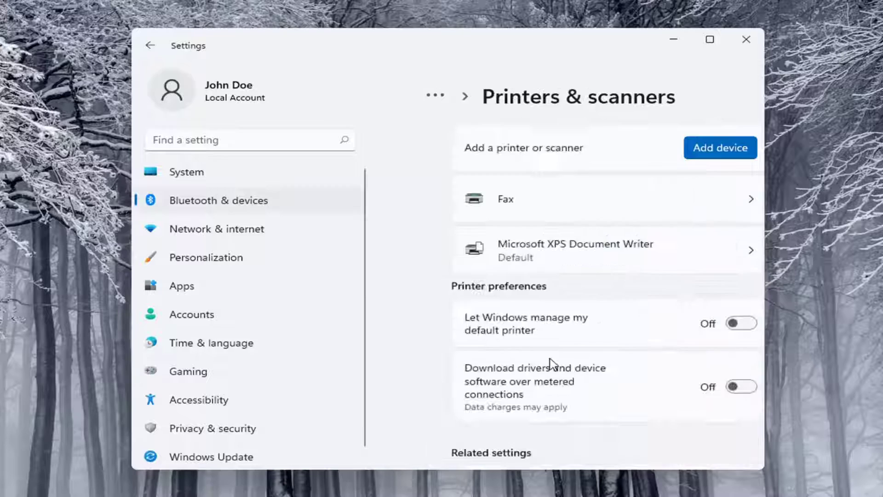
- Choose to add a printer manually, then launch Control Panel from the search results
{"action": "left_click", "coordinate": [690, 151]}
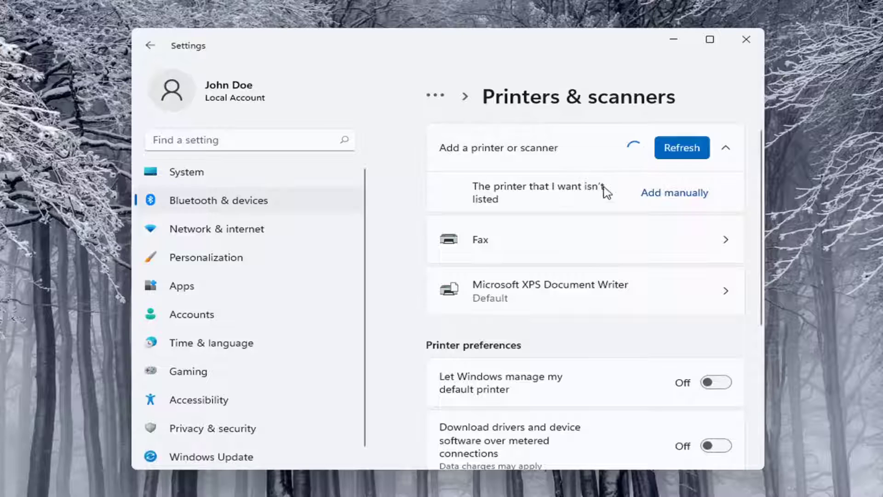
{"action": "left_click", "coordinate": [676, 193]}
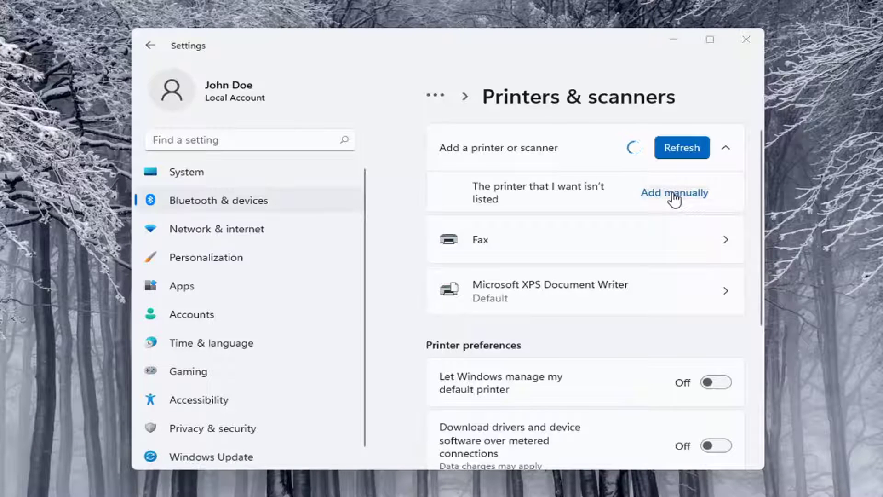
{"action": "left_click_drag", "start_coordinate": [388, 143], "coordinate": [452, 108]}
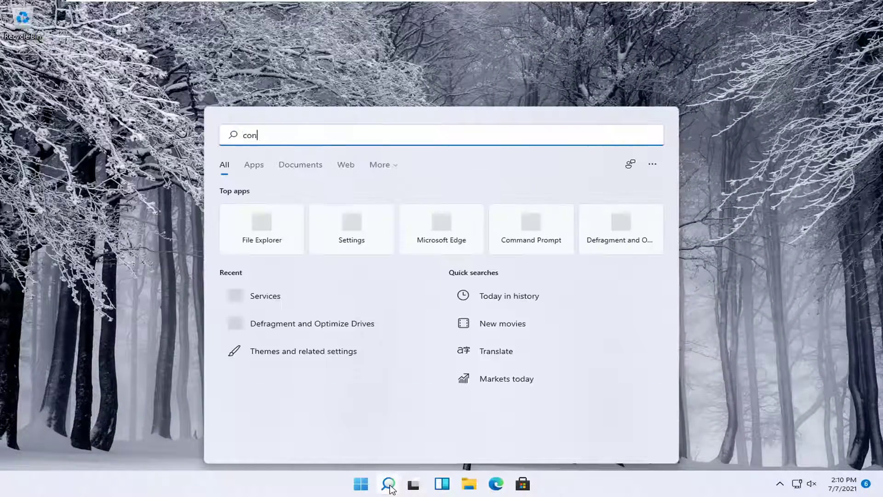
{"action": "type", "text": "trol panel"}
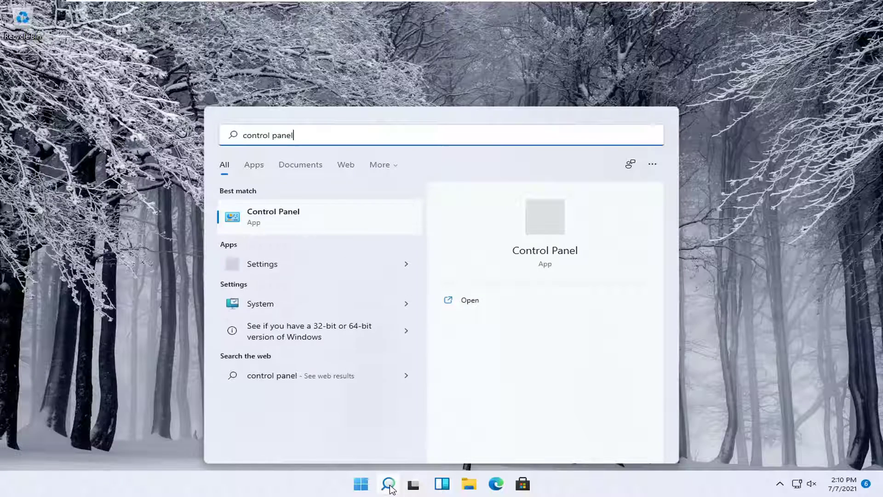
{"action": "left_click", "coordinate": [262, 219]}
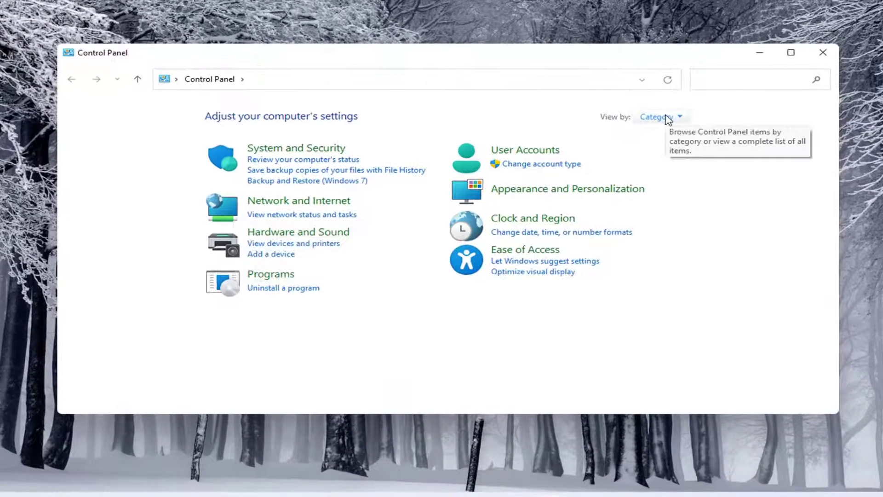
{"action": "left_click", "coordinate": [667, 119]}
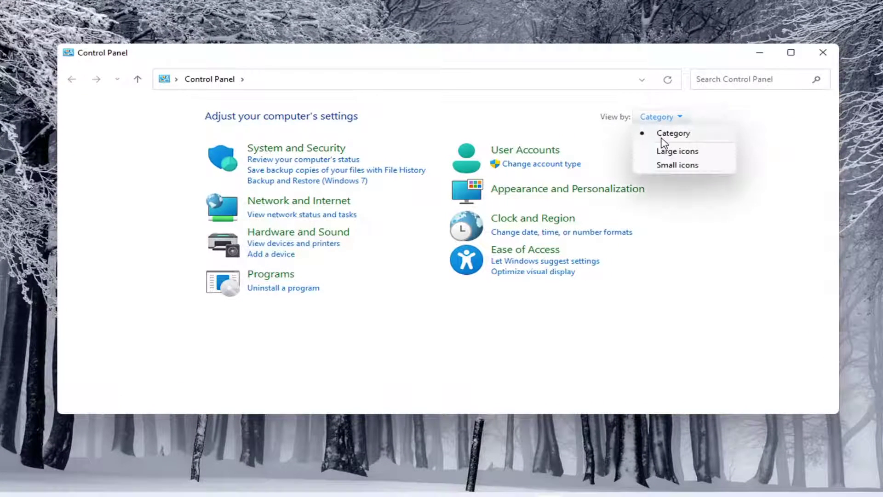
{"action": "left_click", "coordinate": [663, 131]}
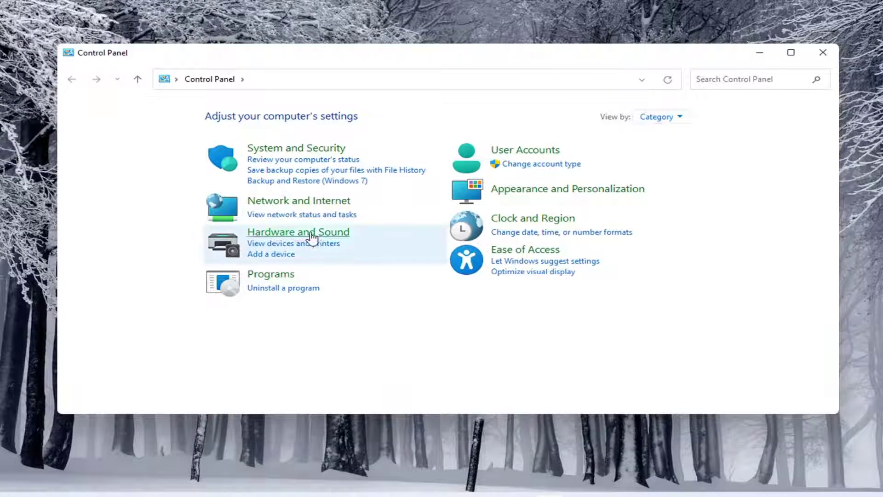
{"action": "left_click", "coordinate": [271, 256]}
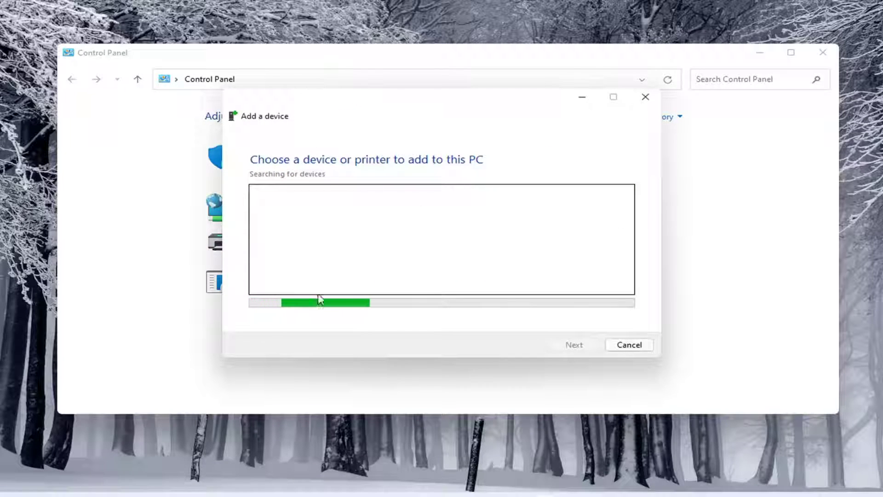
{"action": "left_click", "coordinate": [629, 345]}
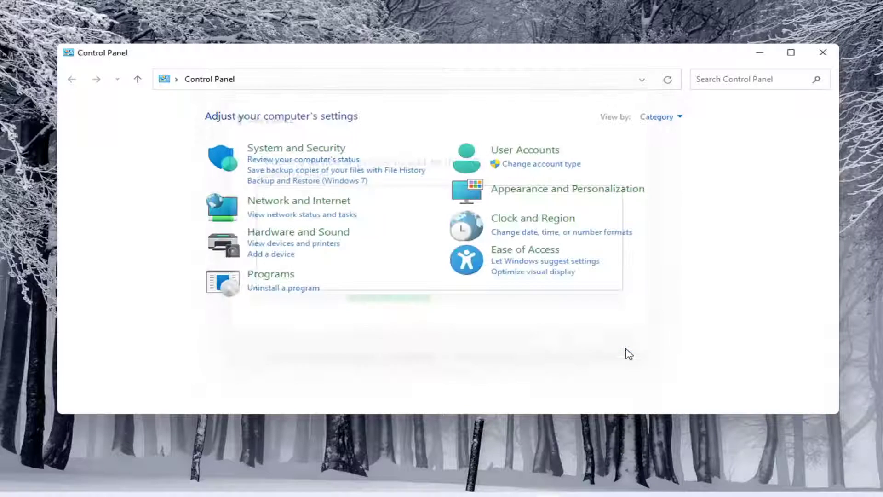
- Go to Hardware and Sound > Devices and Printers and start adding a printer
{"action": "left_click", "coordinate": [284, 231]}
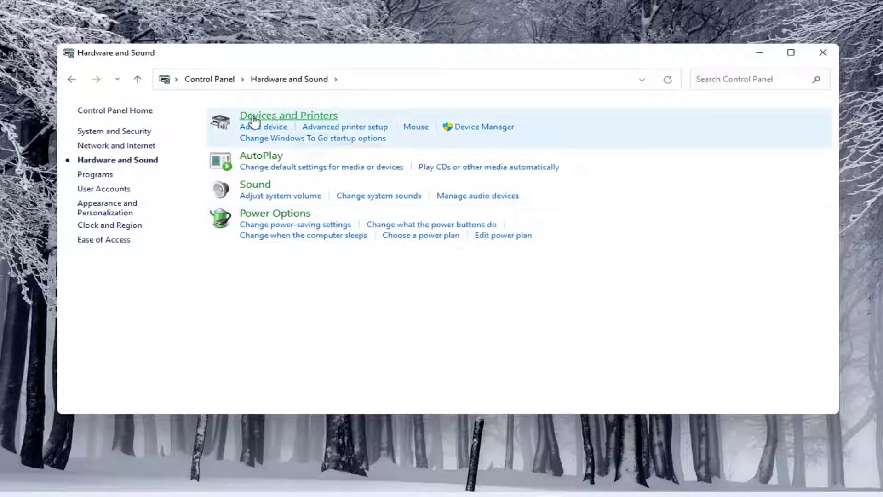
{"action": "left_click", "coordinate": [293, 117]}
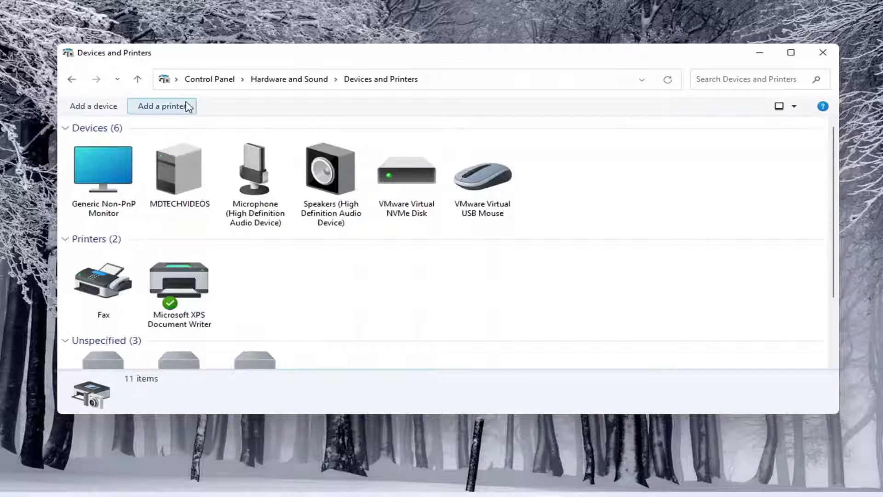
{"action": "left_click", "coordinate": [162, 106]}
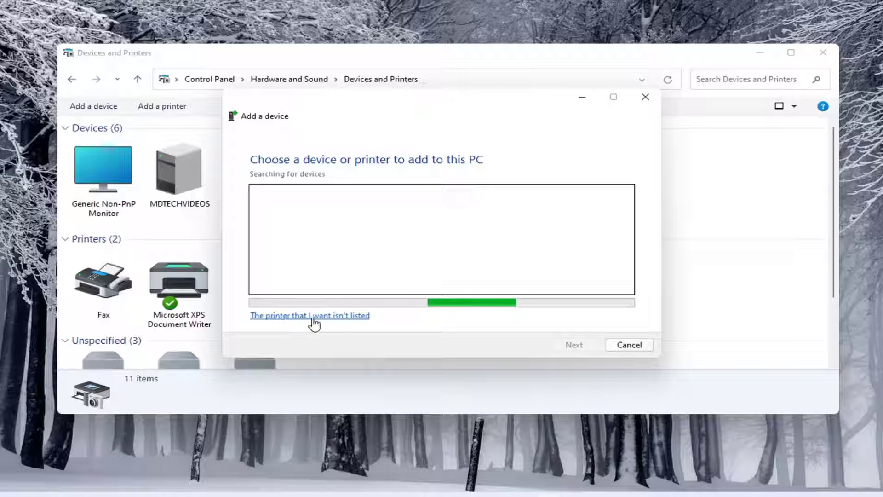
- Choose 'The printer that I want isn't listed' and reposition the Add Printer wizard
{"action": "left_click", "coordinate": [318, 318]}
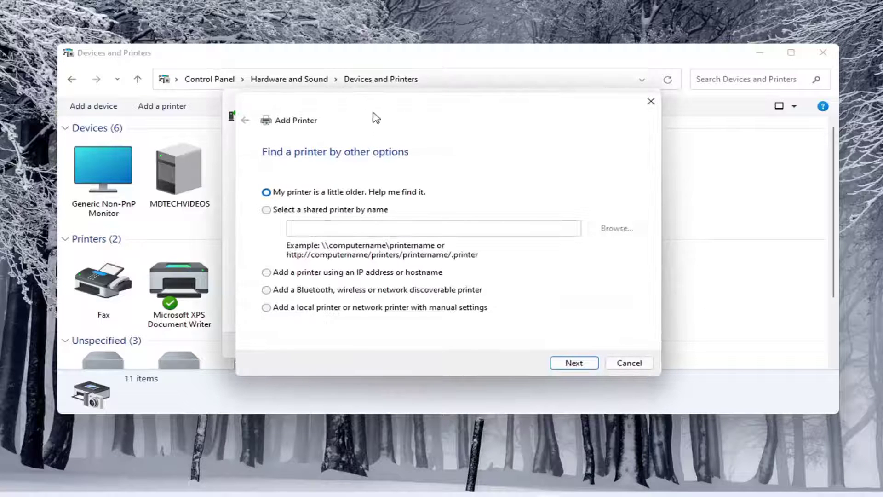
{"action": "left_click_drag", "start_coordinate": [373, 114], "coordinate": [361, 101]}
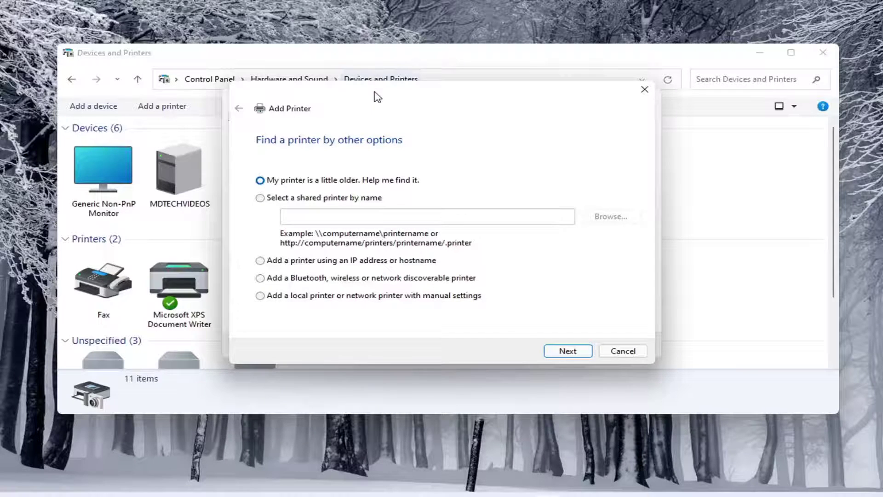
{"action": "mouse_move", "coordinate": [376, 97]}
{"action": "left_mouse_down"}
{"action": "mouse_move", "coordinate": [362, 99]}
{"action": "mouse_move", "coordinate": [374, 100]}
{"action": "left_mouse_up"}
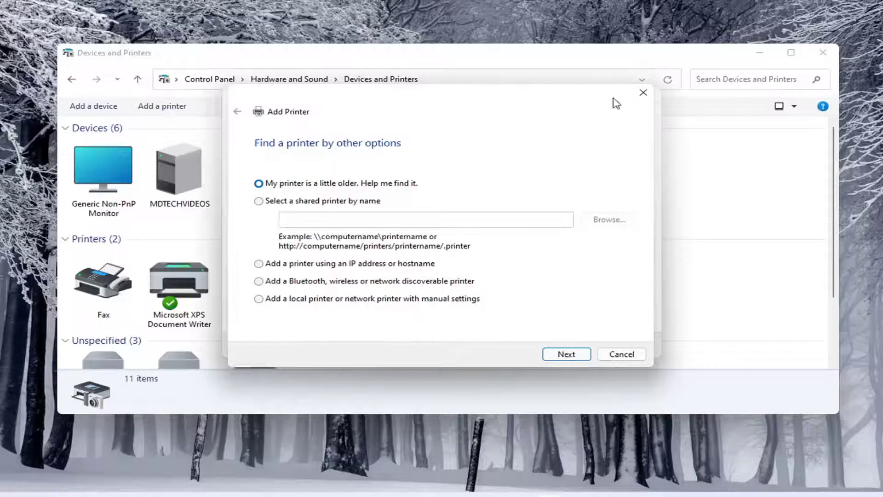
- Close the Add Printer wizard, the Add a device dialog and Devices and Printers
{"action": "left_click", "coordinate": [644, 93]}
{"action": "left_click", "coordinate": [646, 97]}
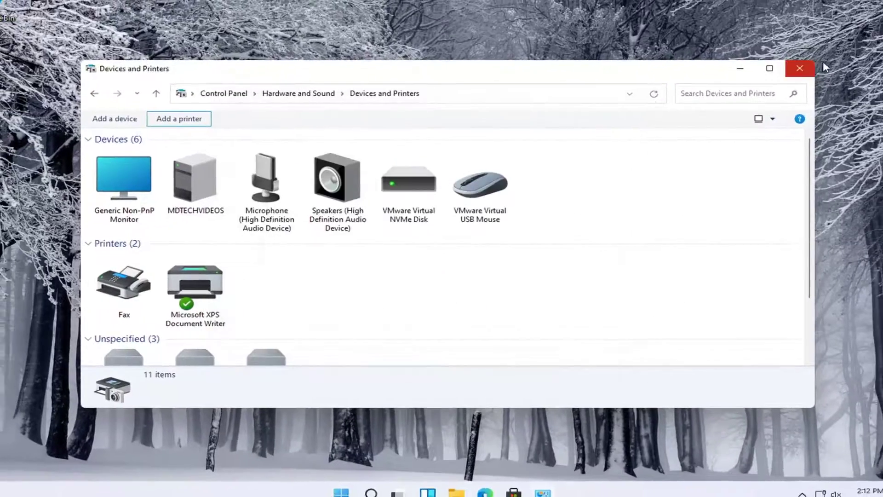
{"action": "left_click", "coordinate": [799, 81]}
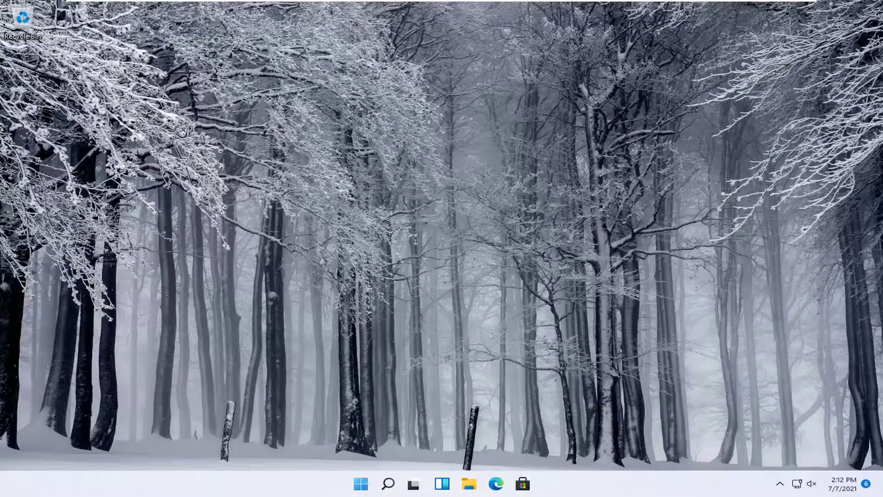